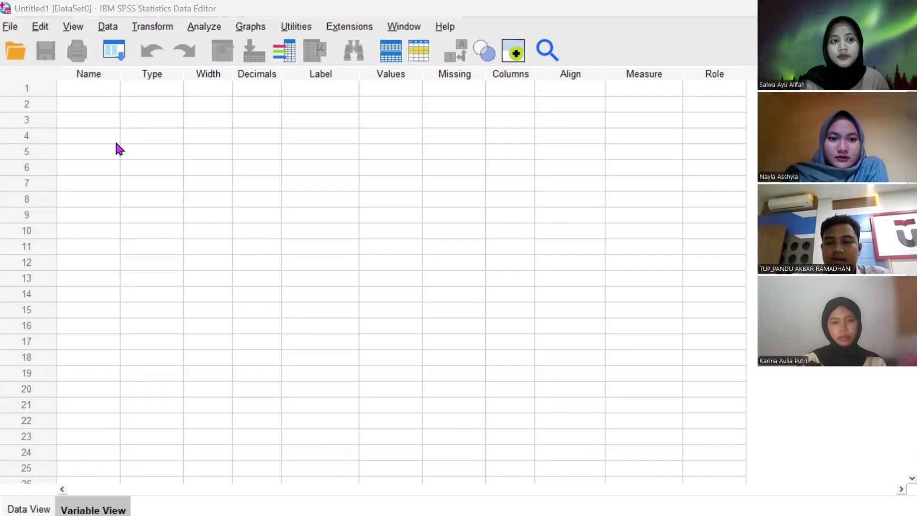
Define three variables named Kehadiran, IQ and NilaiUAS in the first three rows of the variable list
left_click(105, 89)
type("K")
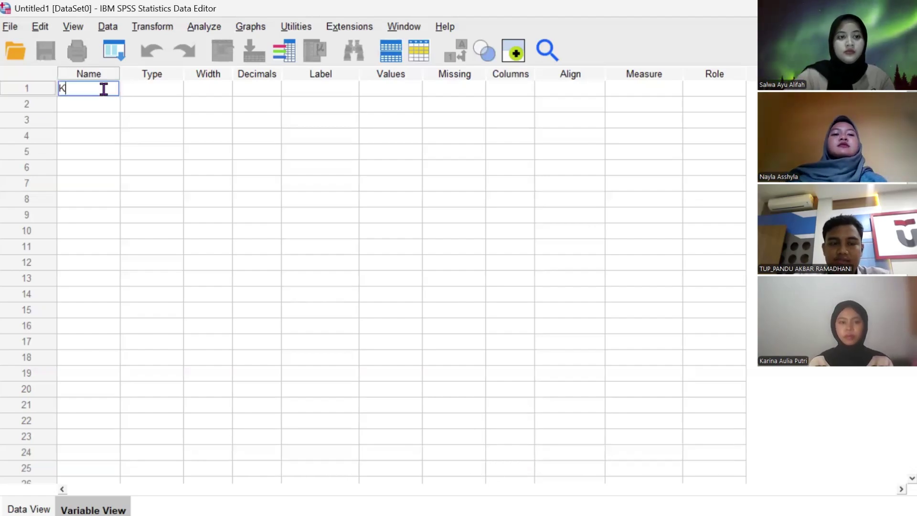
type("ehadiran")
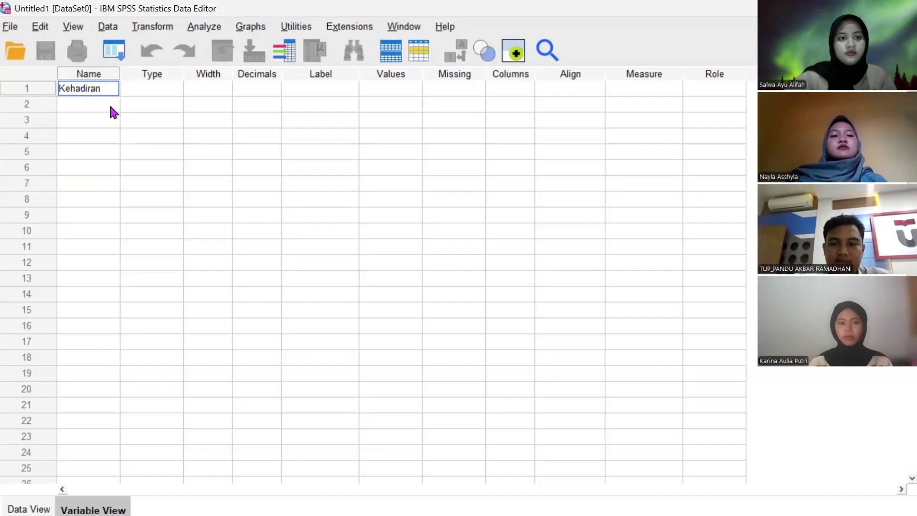
left_click(108, 103)
type("IQ")
left_click(108, 118)
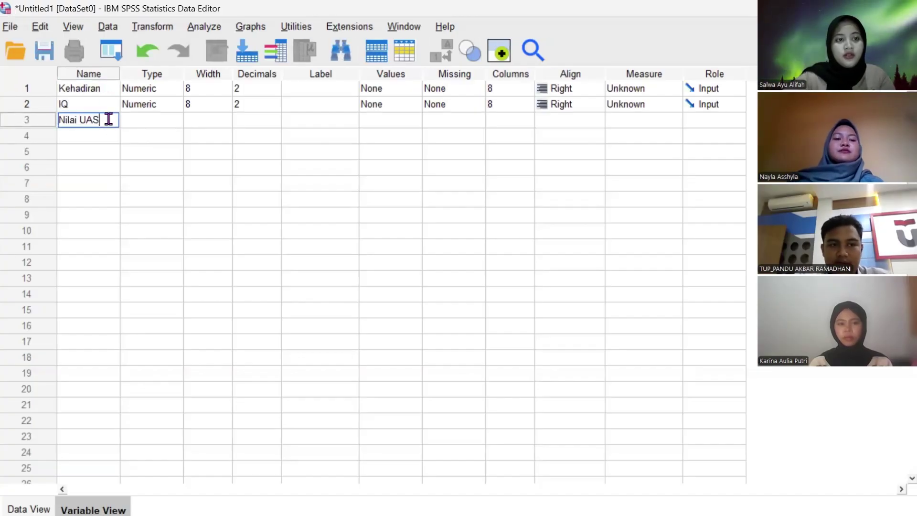
type("Nilai UAS")
left_click(80, 120)
key("BackSpace")
left_click(87, 132)
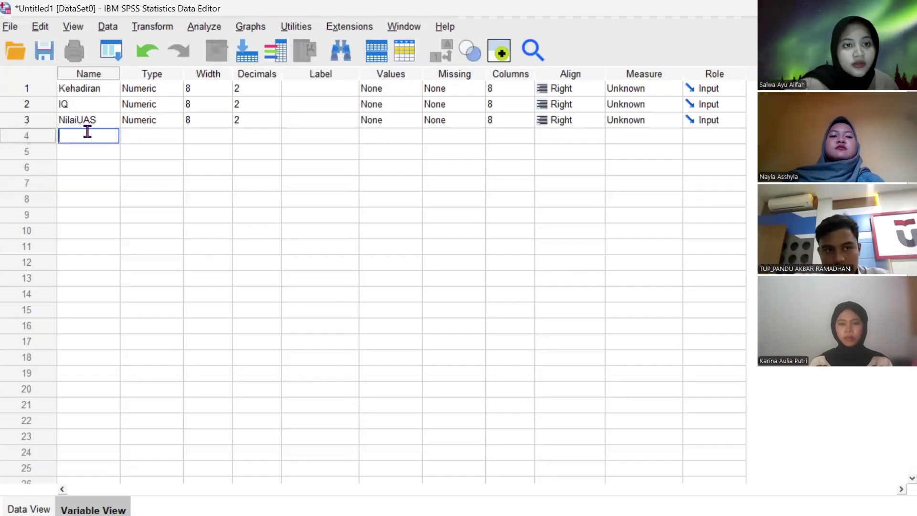
Add a fourth variable named Siswa below NilaiUAS
left_click(265, 88)
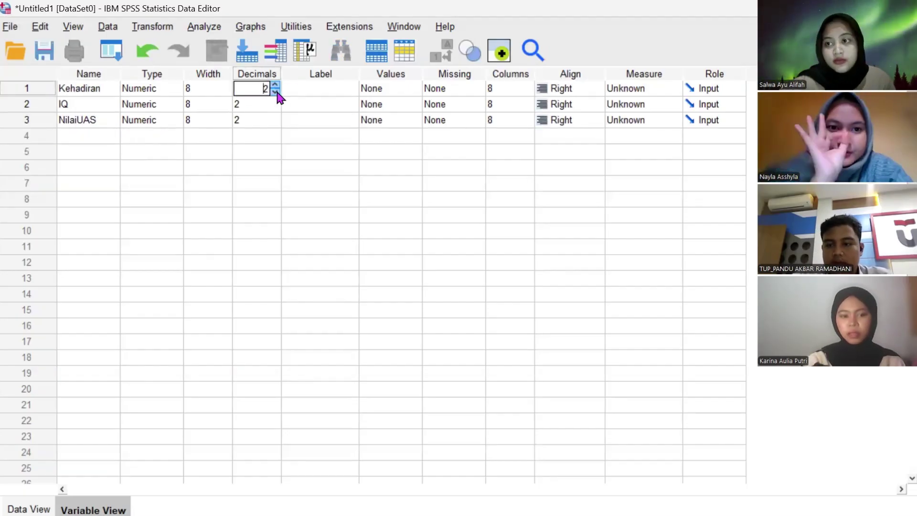
left_click(102, 135)
type("Siswa")
left_click(146, 137)
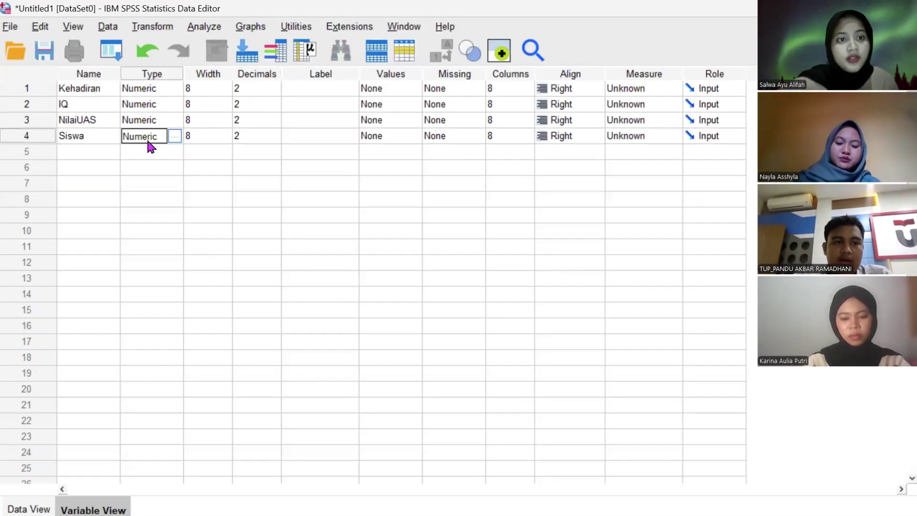
Set the number of decimals to 0 for all four variables: Kehadiran, IQ, NilaiUAS and Siswa
left_click(263, 88)
double_click(275, 92)
left_click(269, 105)
double_click(275, 108)
left_click(270, 120)
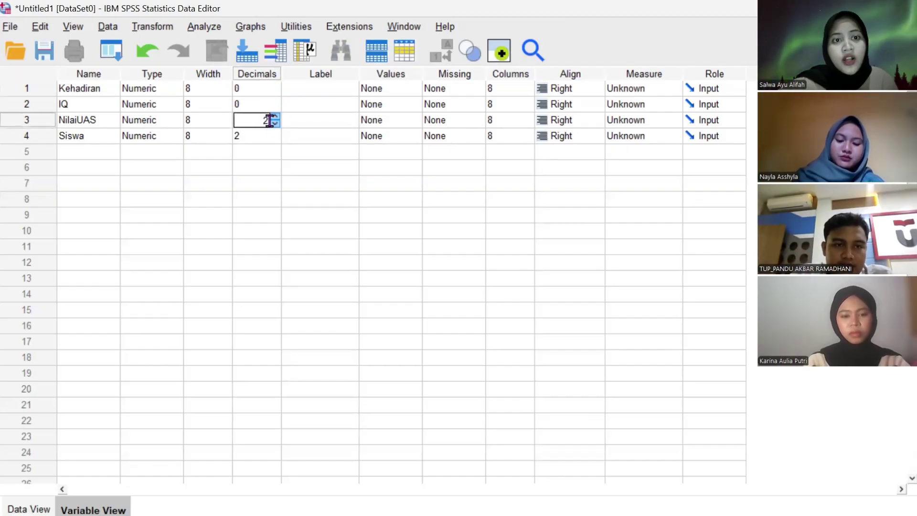
double_click(276, 124)
left_click(272, 136)
double_click(276, 139)
Label the four variables Kehadiran(X1), IQ(X2), NilaiUAS(Y) and Siswa, in row order
left_click(322, 90)
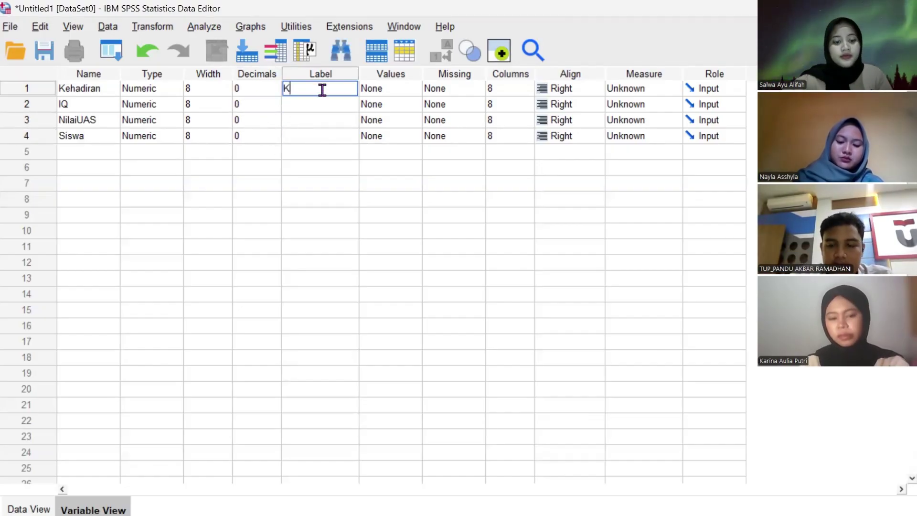
type("Kehadiran(")
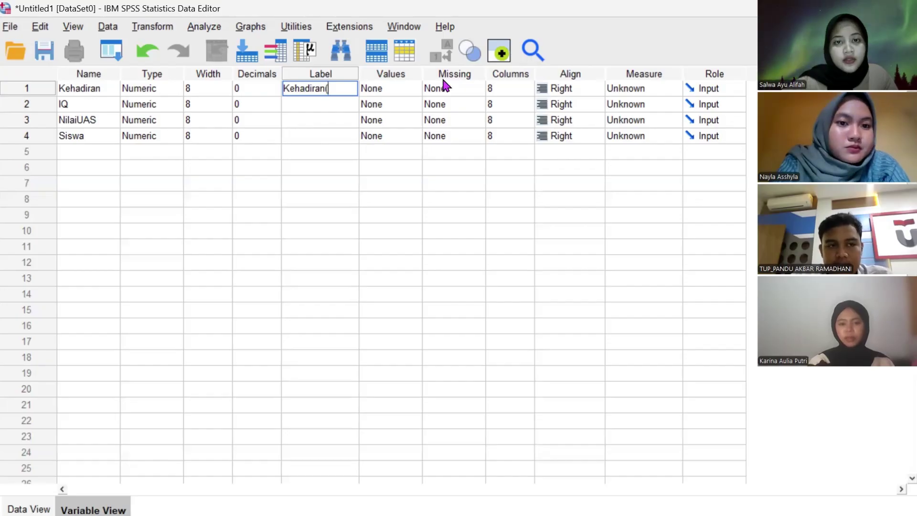
type("X1)")
left_click(325, 106)
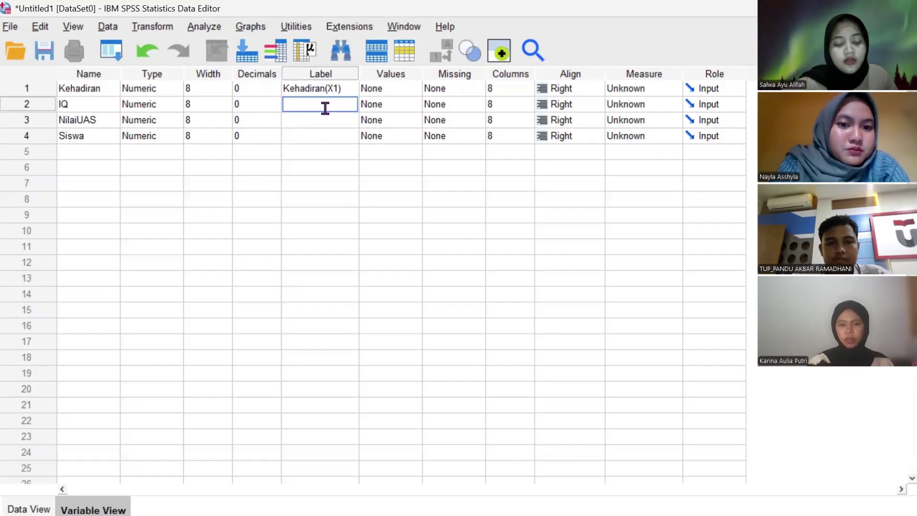
left_click(317, 121)
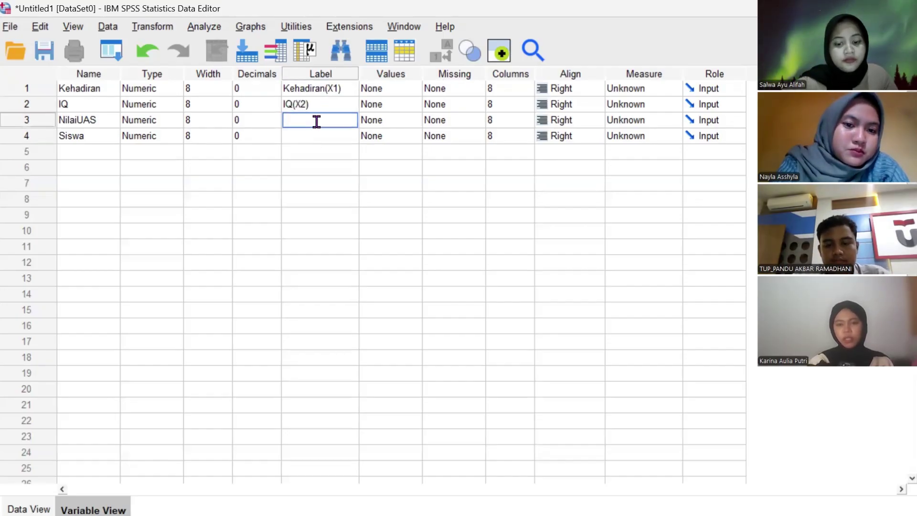
type("NilaiUAS(Y")
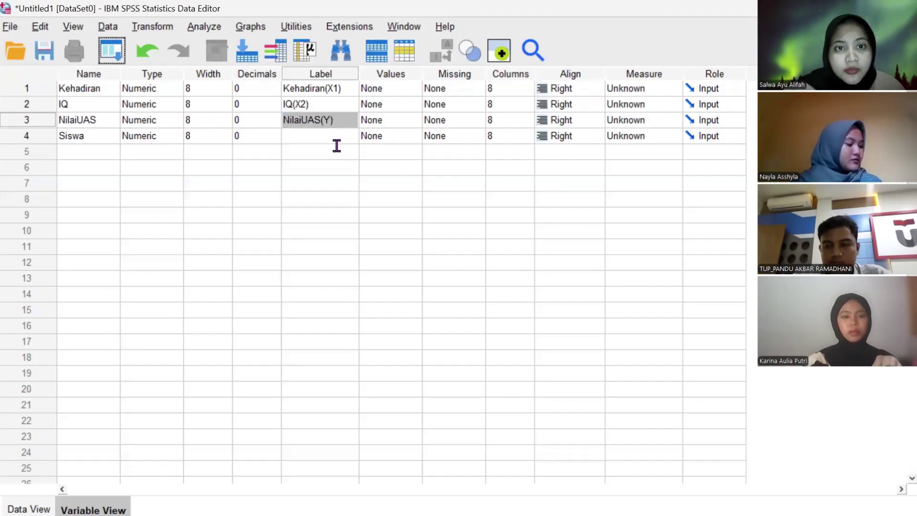
left_click(344, 137)
Set the measurement level to Scale for Kehadiran, IQ and NilaiUAS, and to Nominal for Siswa
left_click(659, 93)
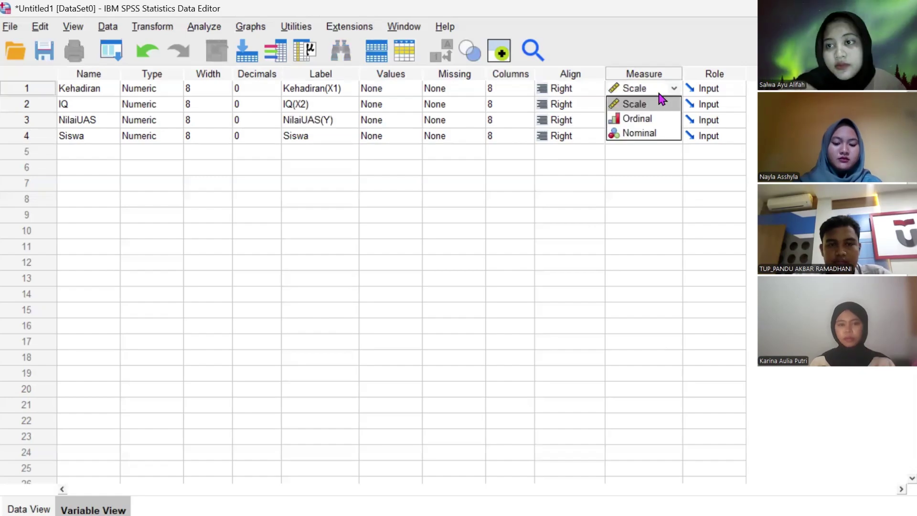
left_click(657, 103)
left_click(657, 120)
left_click(657, 136)
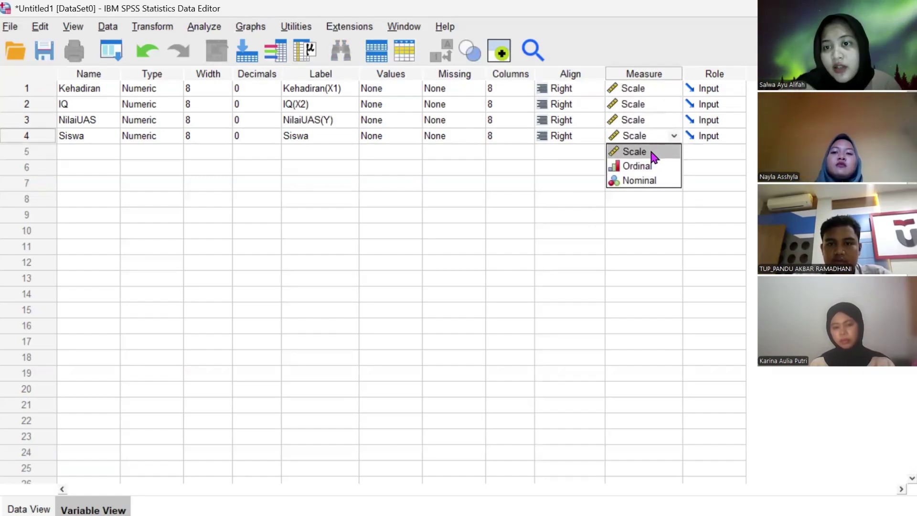
left_click(655, 180)
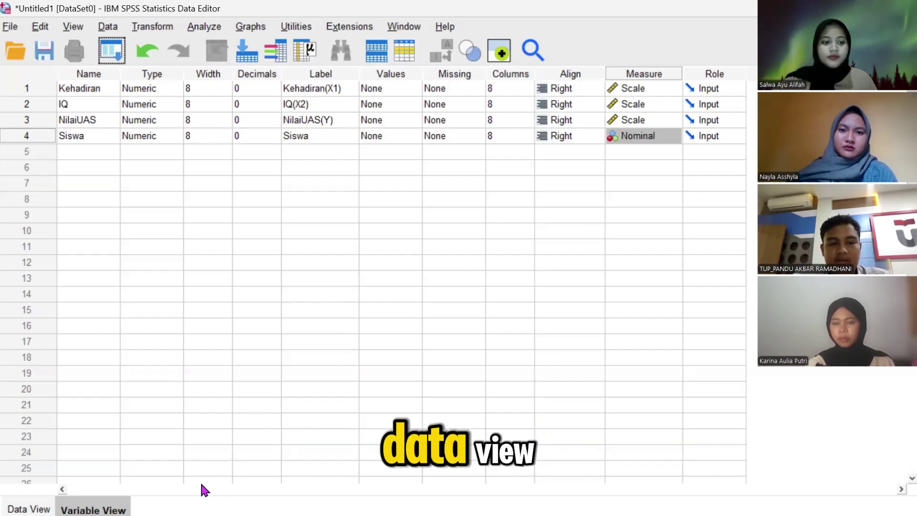
Fill the Kehadiran and IQ data columns with C2:C31 and B2:B31 copied from the DATA Praktikum Uji asumsi sheet in Google Sheets
left_click(25, 511)
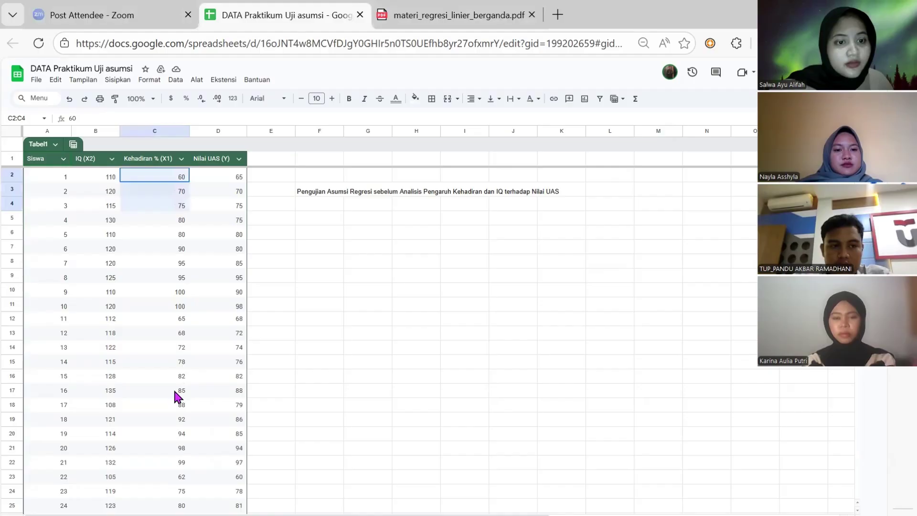
mouse_move(173, 388)
left_mouse_down()
mouse_move(176, 412)
mouse_move(177, 395)
left_mouse_up()
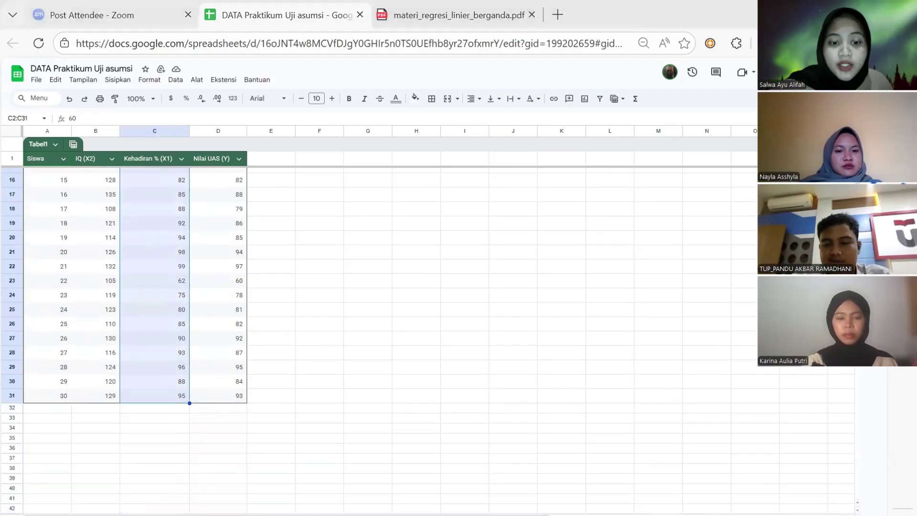
key("ctrl+c")
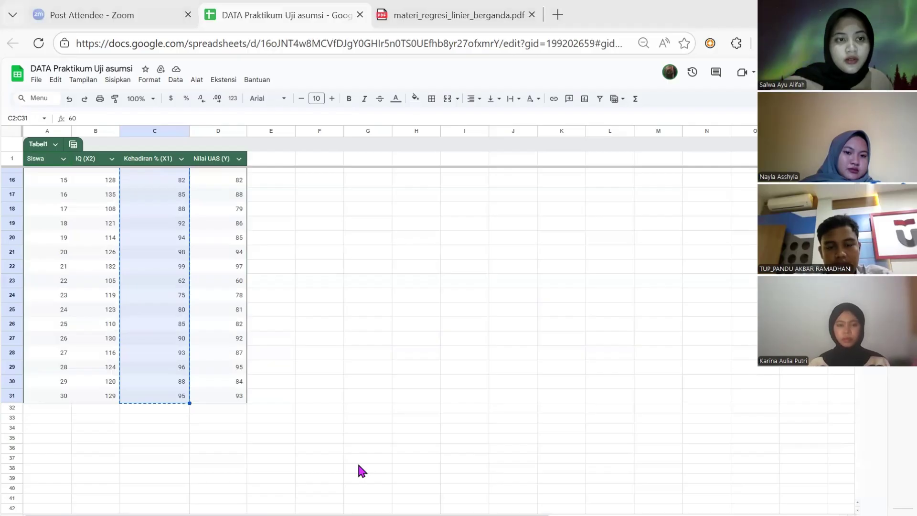
scroll(107, 180, "up", 5)
left_click_drag(106, 180, 99, 338)
key("ctrl+c")
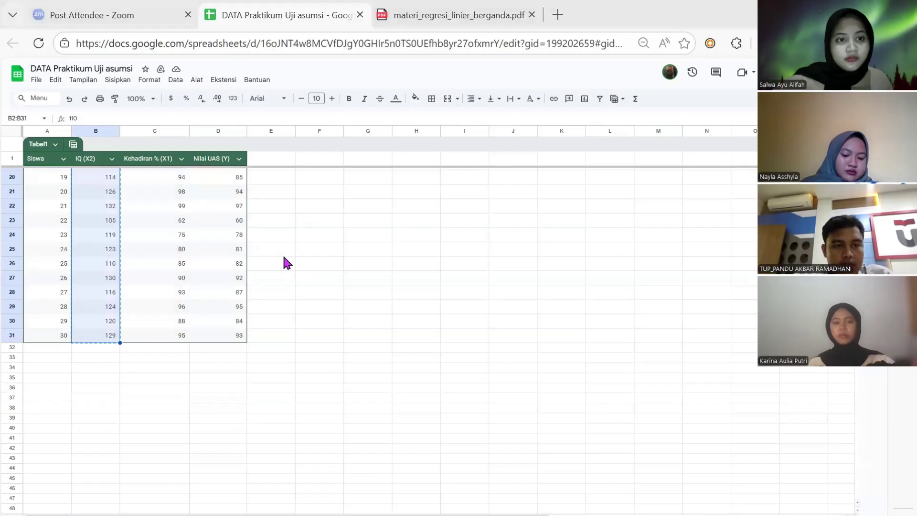
Copy the Nilai UAS (Y) values in D2:D31 and the Siswa numbers from the Google Sheets table into the NilaiUAS and Siswa data columns
scroll(230, 183, "up", 5)
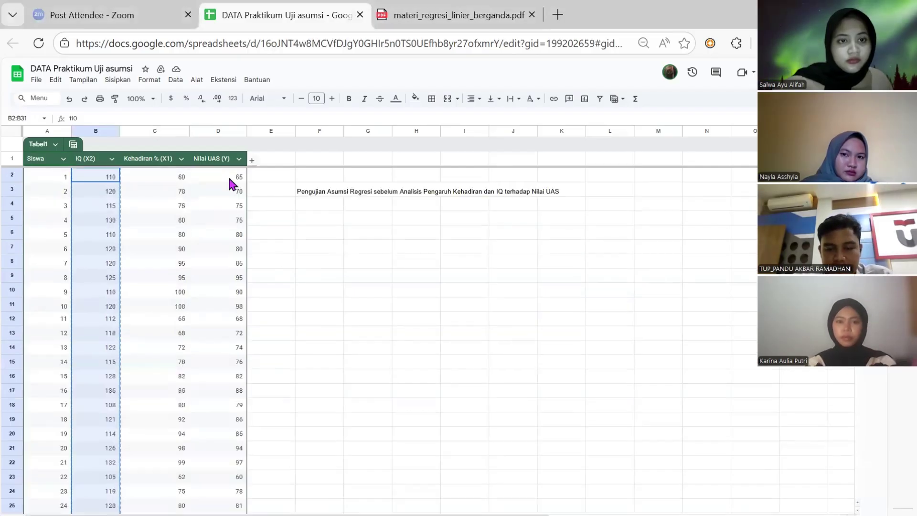
left_click_drag(229, 183, 230, 282)
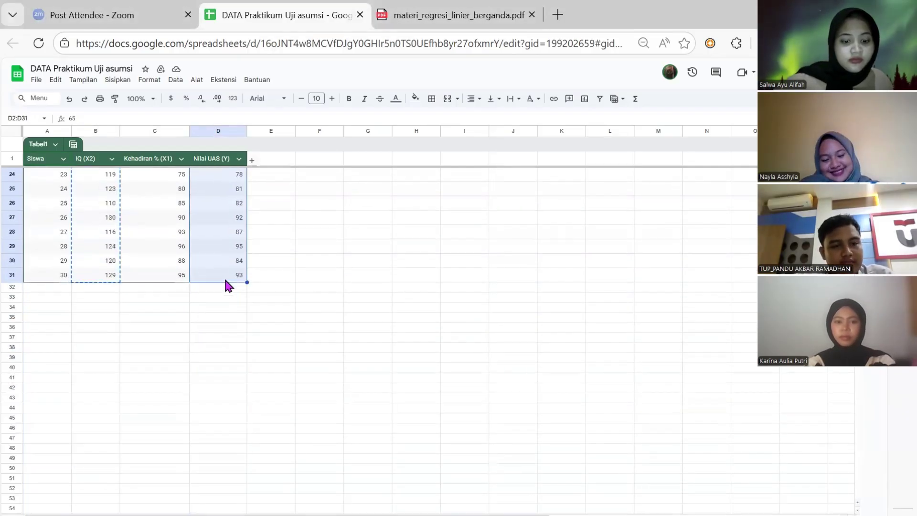
key("ctrl+c")
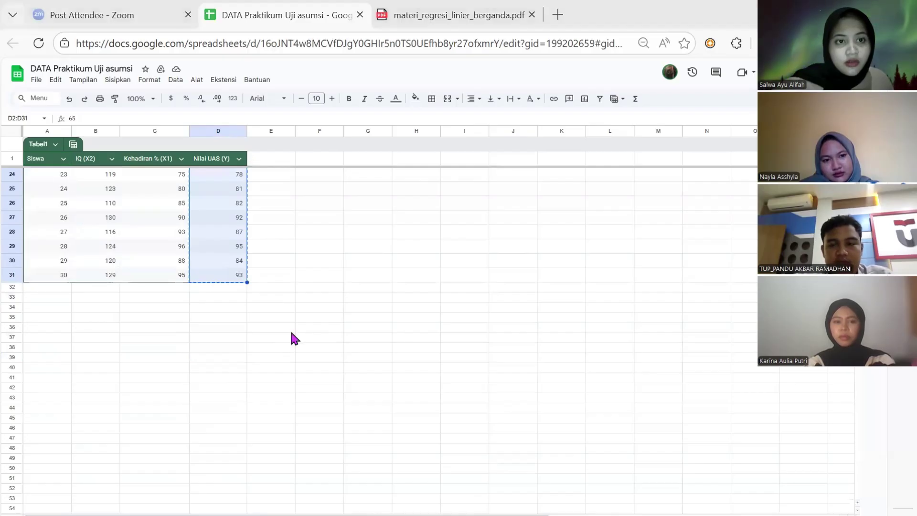
scroll(164, 278, "up", 6)
left_click_drag(59, 177, 37, 307)
key("ctrl+c")
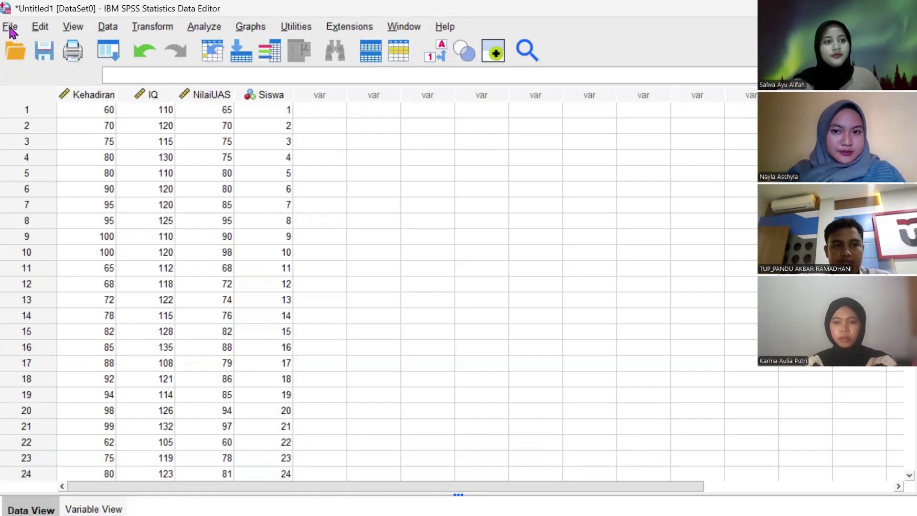
Save the dataset as UAS STATBIS in SPSS Statistics (*.sav) format in the Statistika Bisnis 2 folder
left_click(11, 28)
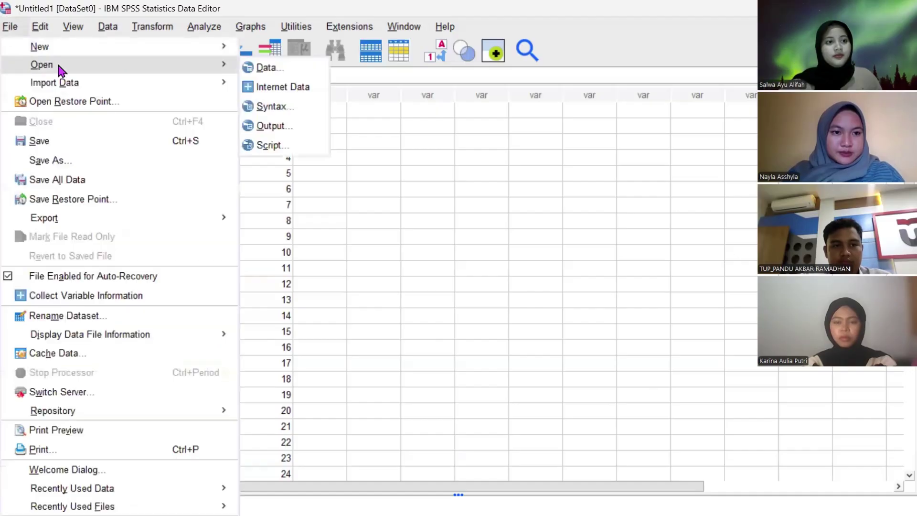
left_click(101, 161)
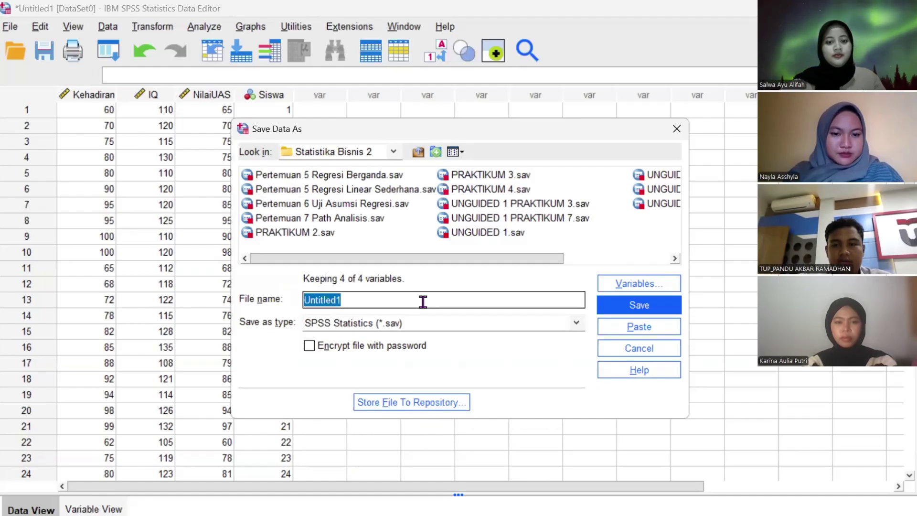
key("BackSpace")
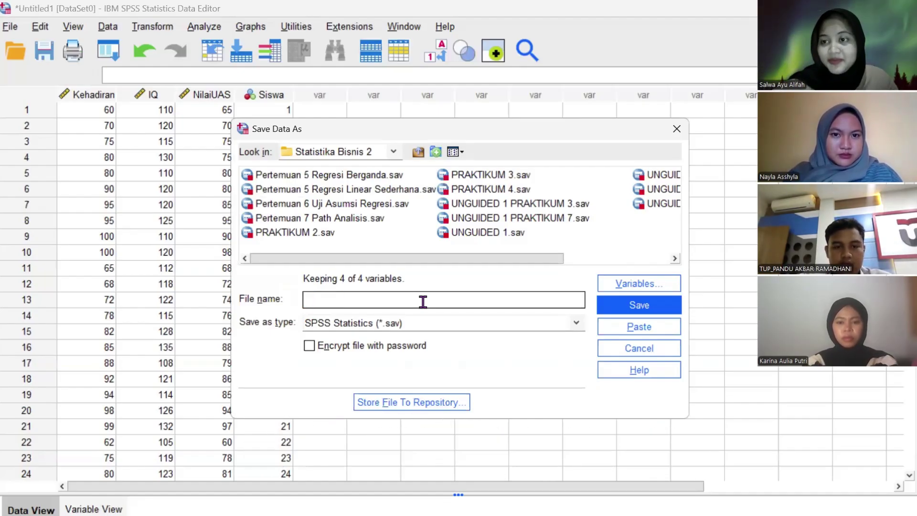
type("UAS S")
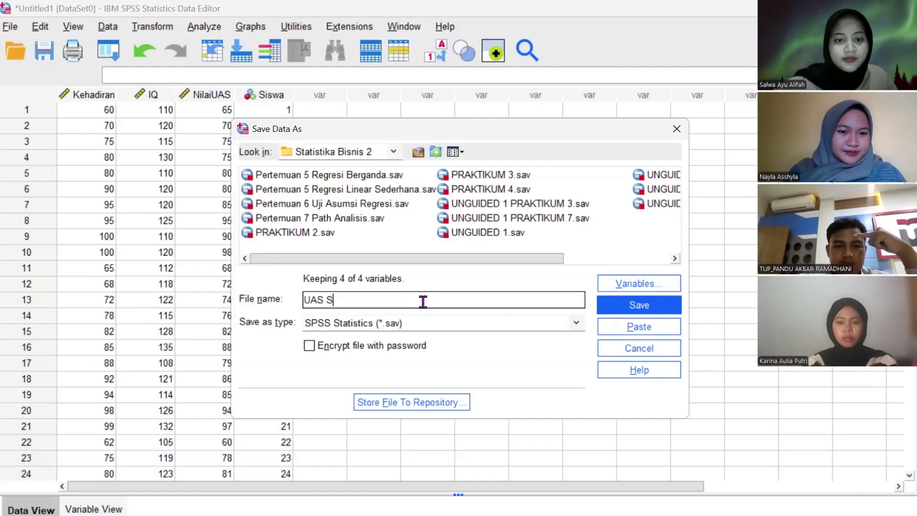
type("TATBIS")
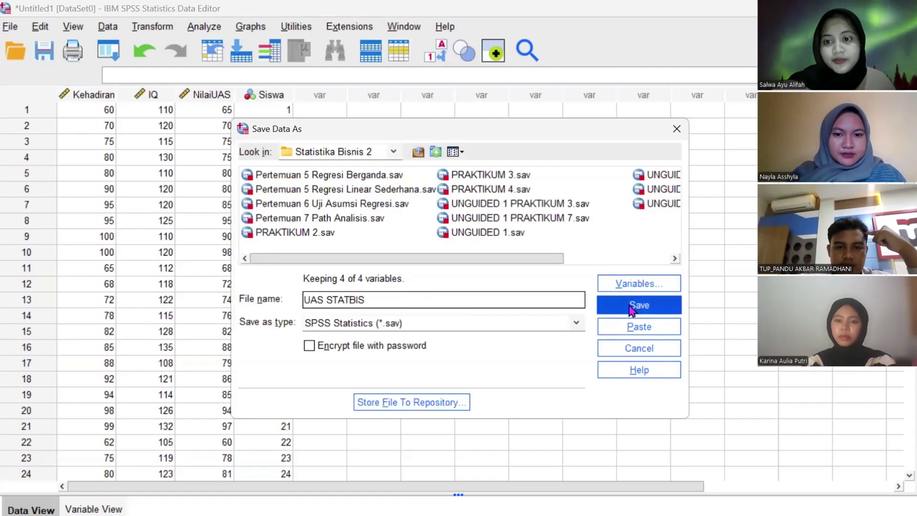
left_click(632, 309)
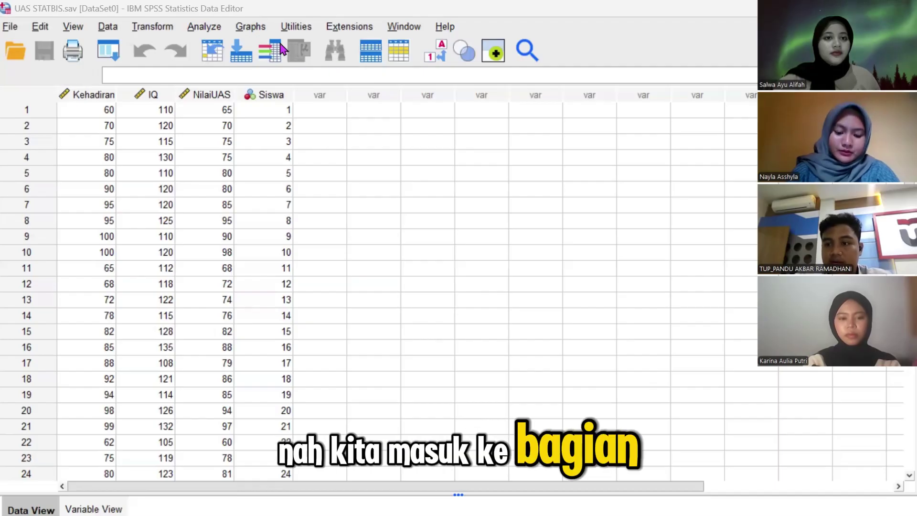
Set up a linear regression with NilaiUAS(Y) as the dependent variable and Kehadiran(X1) and IQ(X2) as independents
left_click(206, 27)
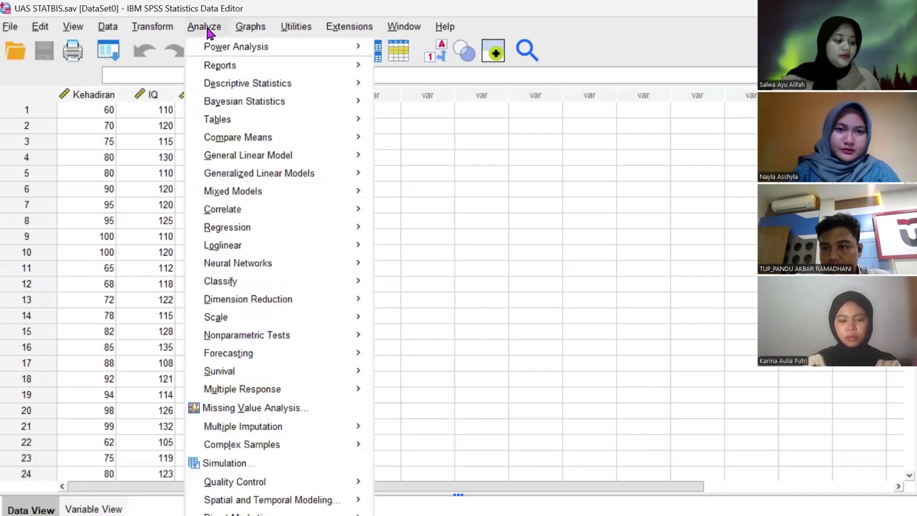
mouse_move(296, 227)
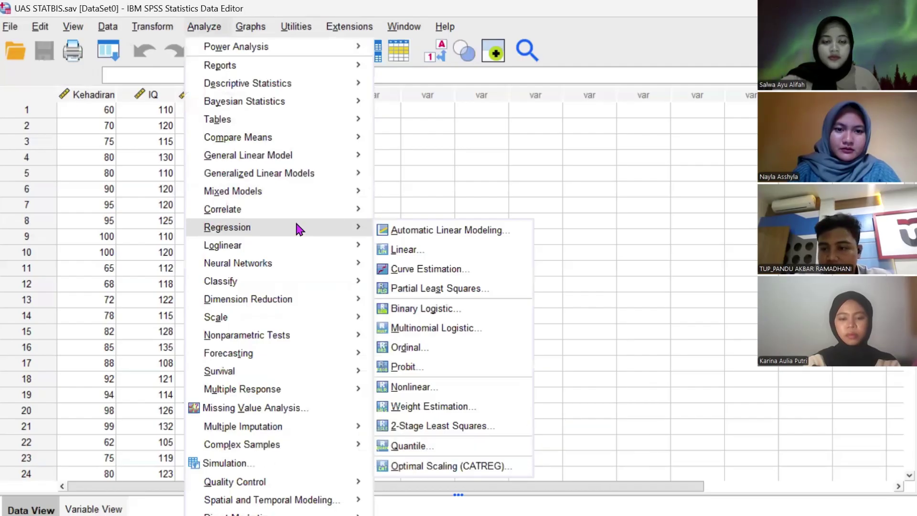
left_click(405, 251)
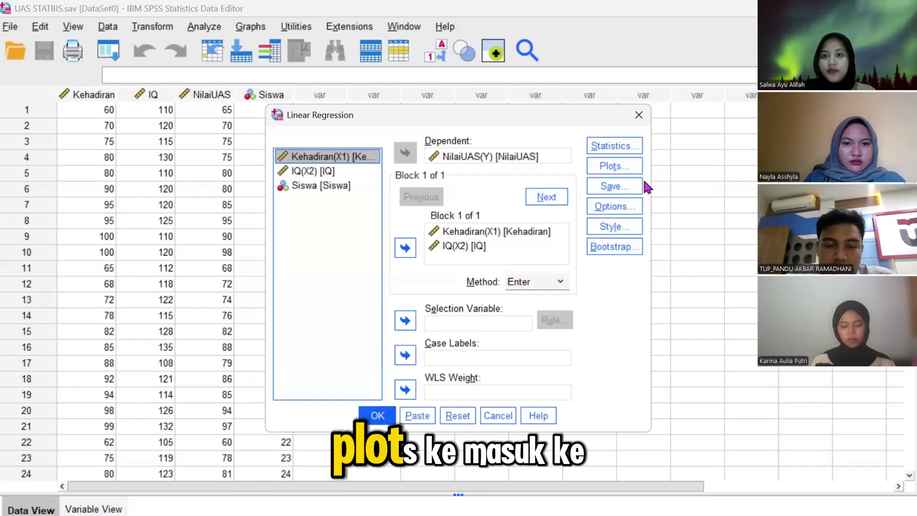
Request a regression scatterplot with *SRESID on Y and *ZPRED on X, plus the standardized residual histogram and normal probability plot
left_click(614, 173)
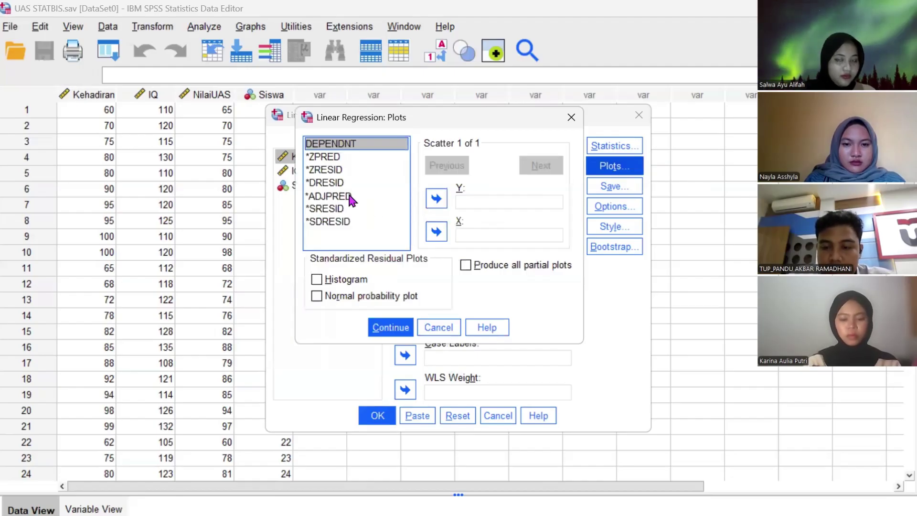
left_click(341, 208)
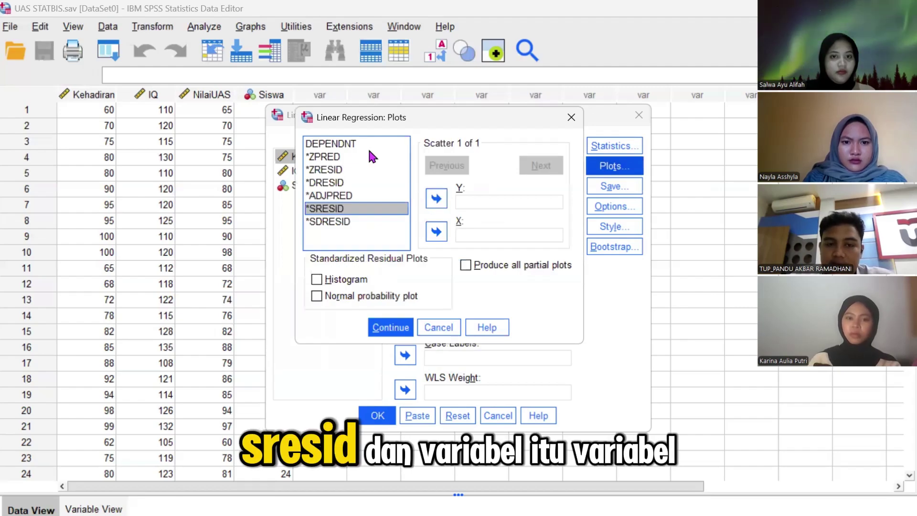
left_click(436, 199)
left_click(342, 159)
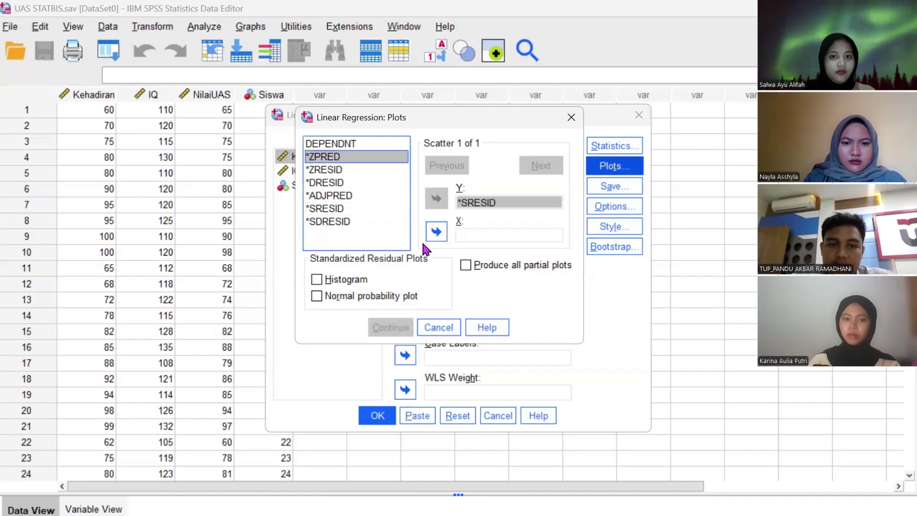
left_click(437, 232)
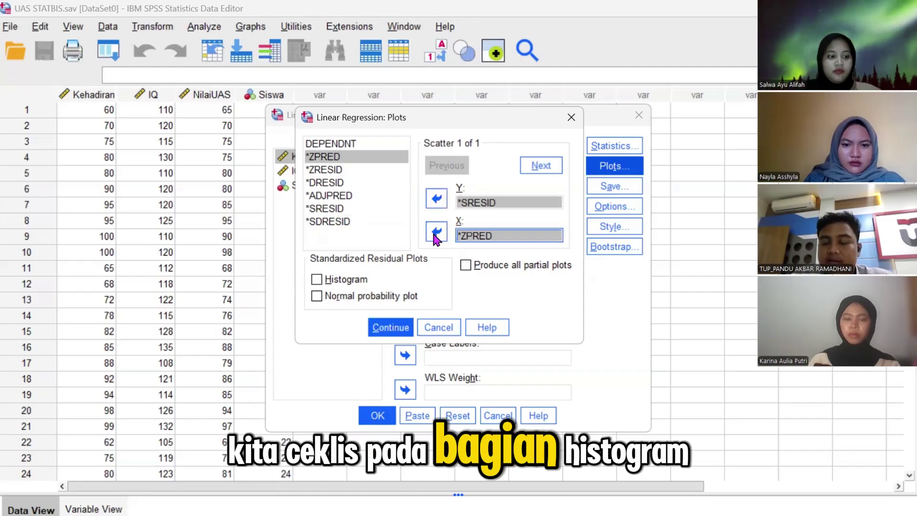
left_click(348, 281)
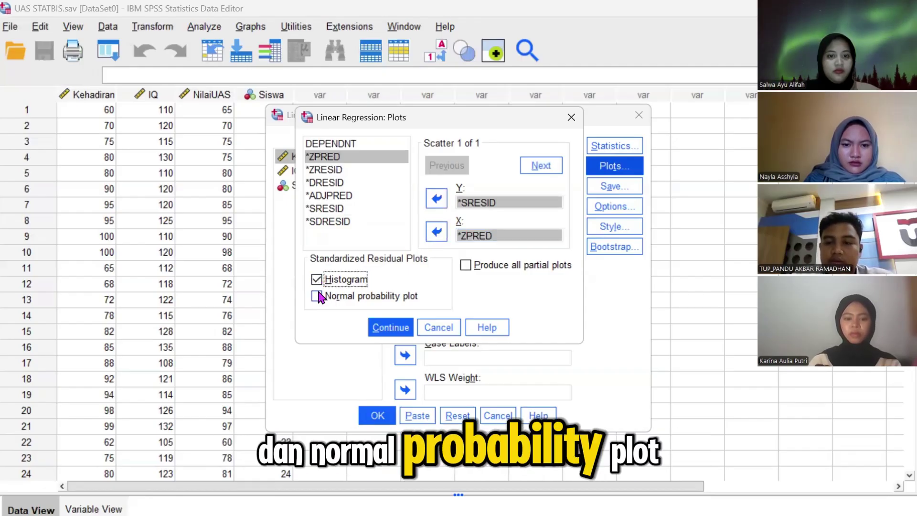
left_click(318, 297)
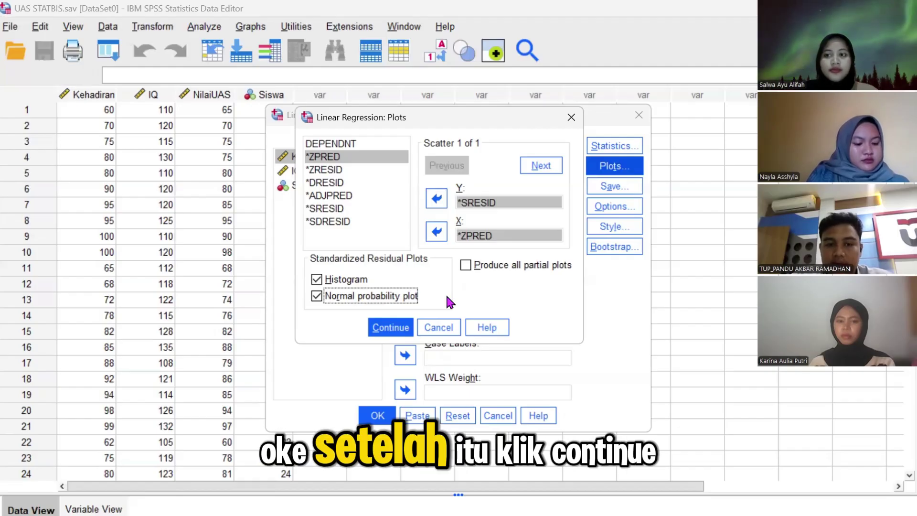
left_click(390, 330)
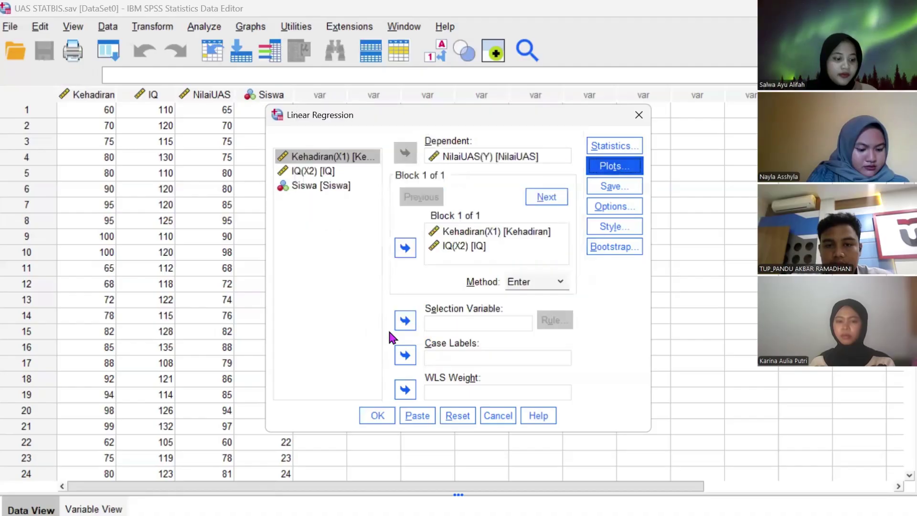
Add collinearity diagnostics, descriptives and the Durbin-Watson residual test to the regression statistics
left_click(603, 152)
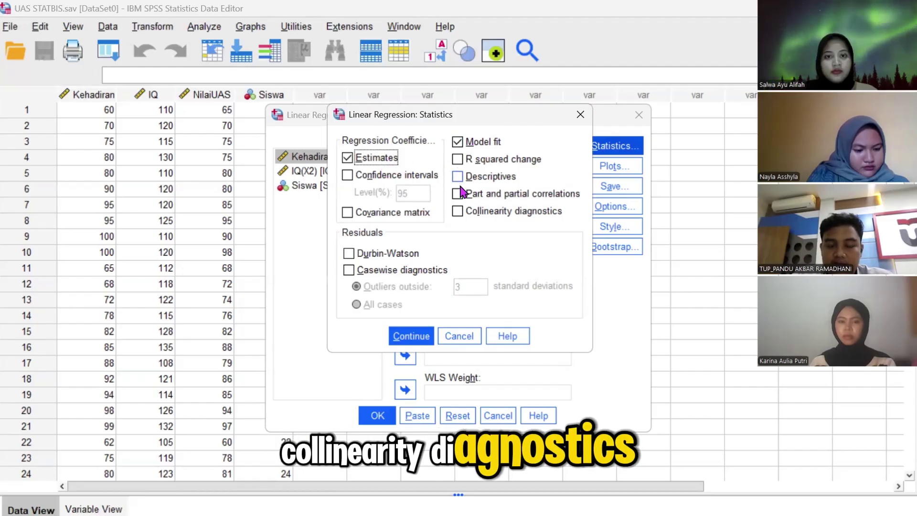
left_click(457, 213)
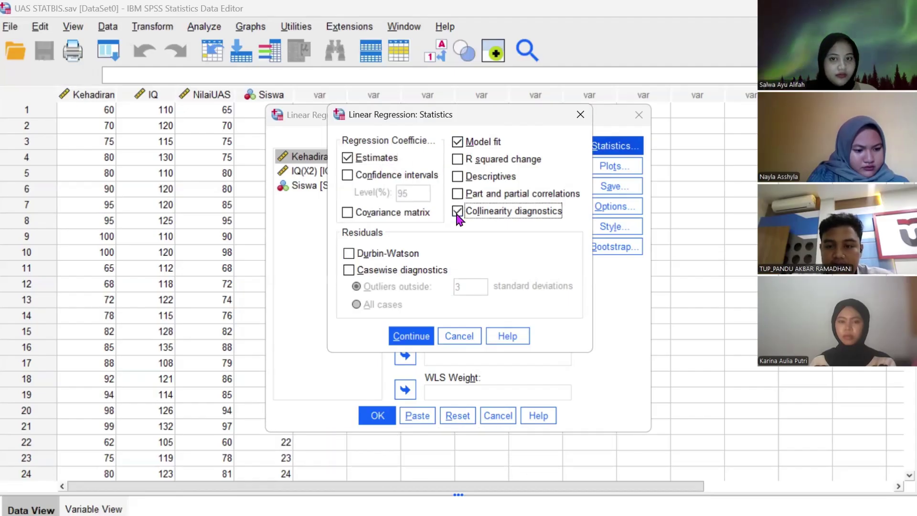
left_click(458, 178)
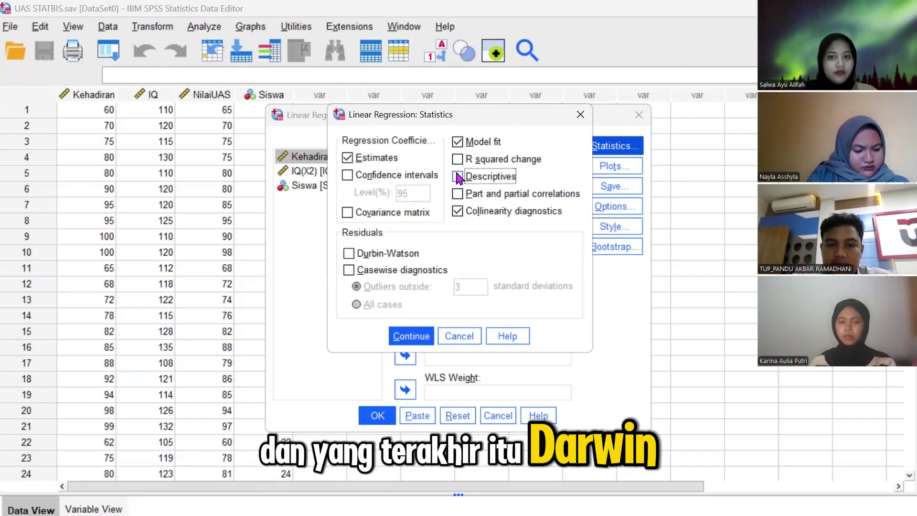
left_click(350, 255)
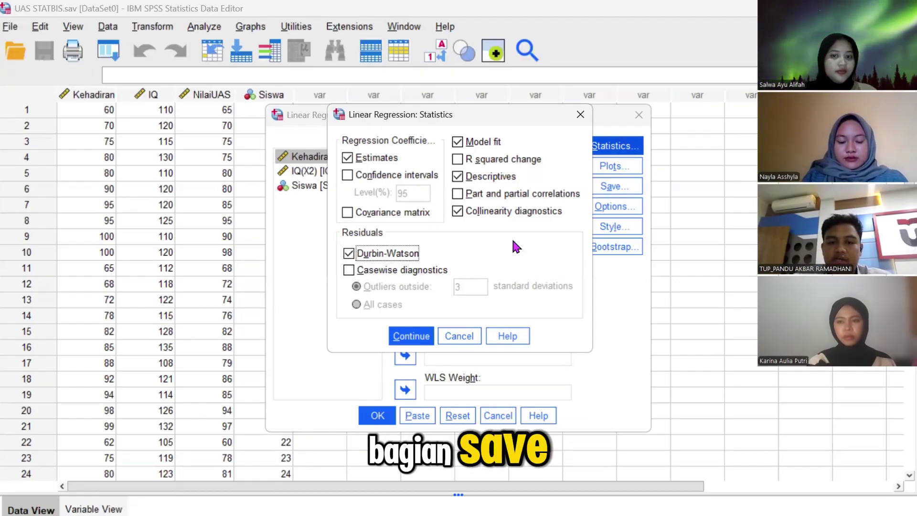
left_click(409, 337)
Set the regression to save unstandardized and standardized residuals as new variables
left_click(623, 191)
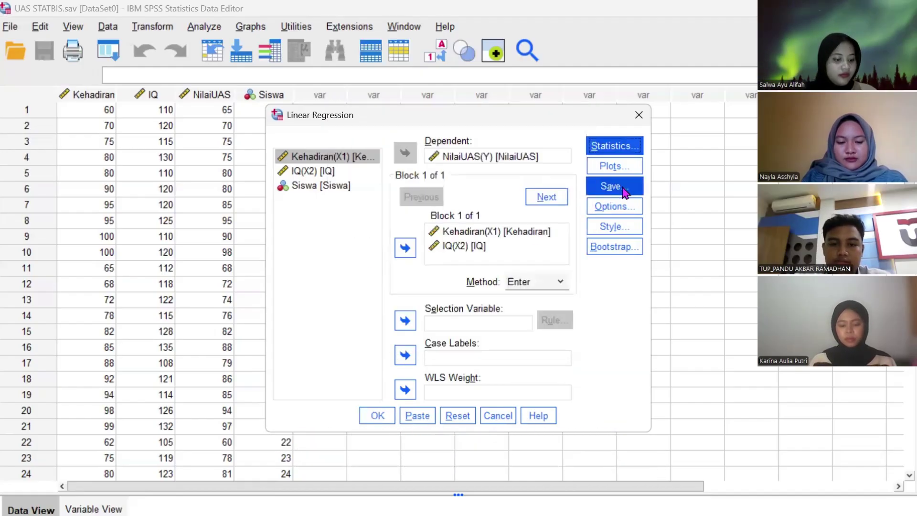
left_click(623, 191)
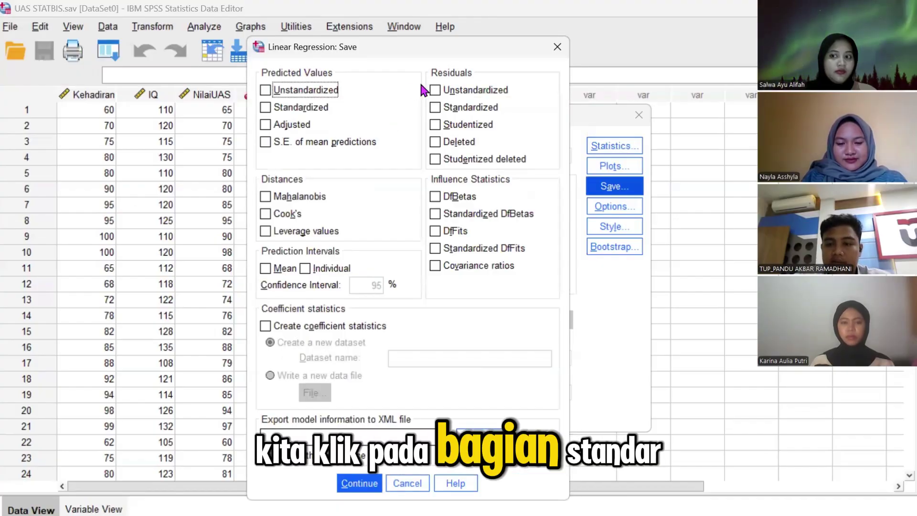
left_click(435, 91)
left_click(436, 108)
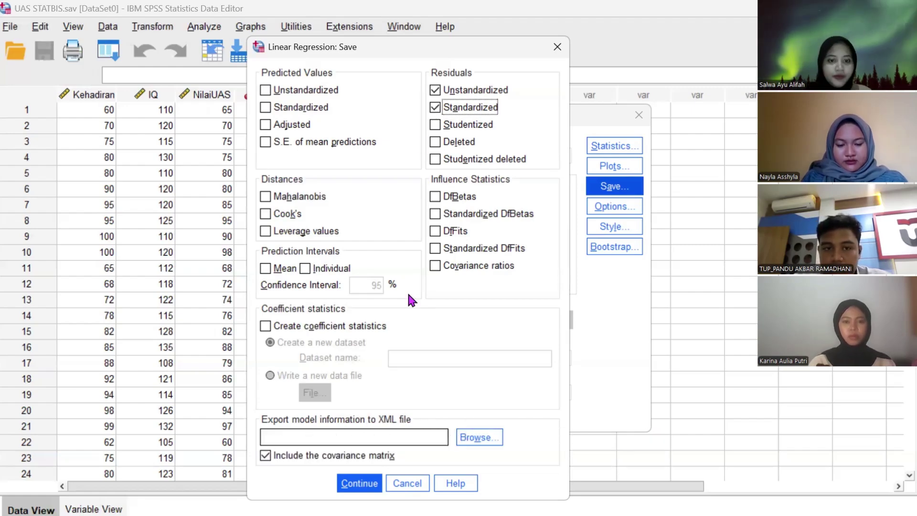
left_click(363, 491)
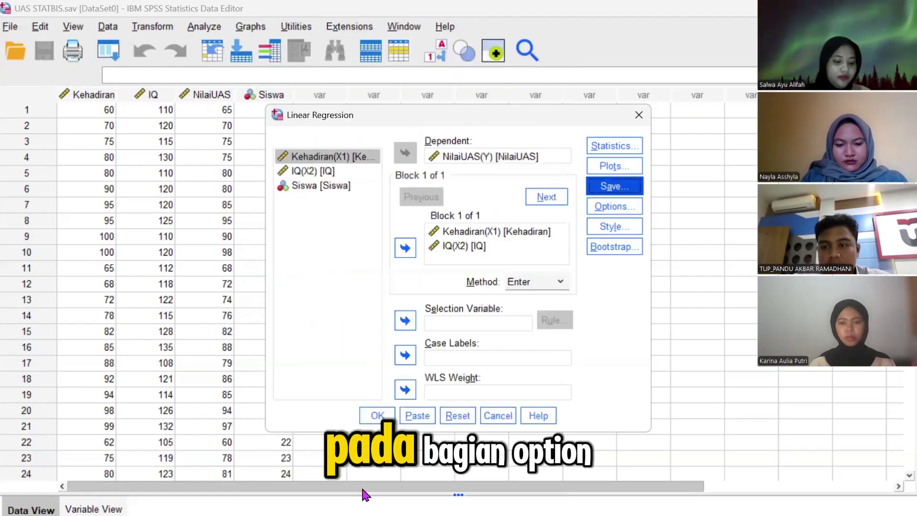
Accept the regression options with F probability entry .05 and removal .10, constant included and listwise exclusion, and run the analysis
left_click(637, 213)
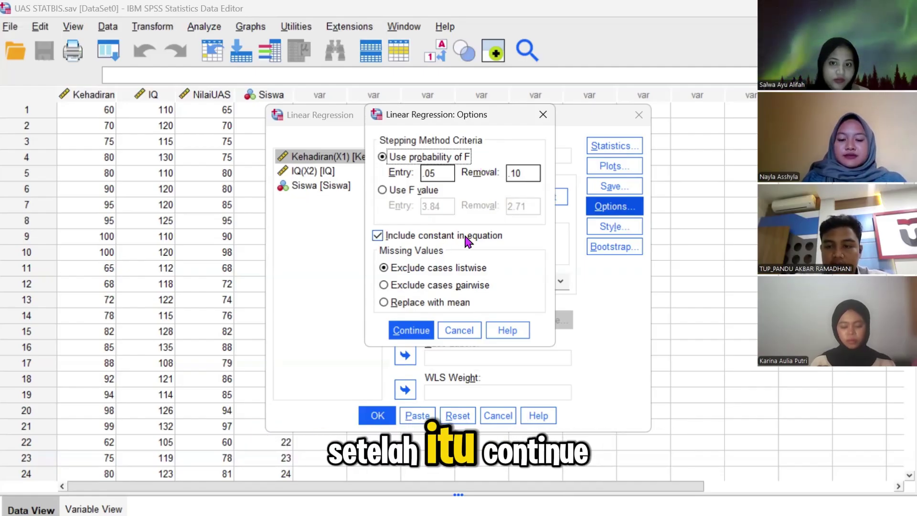
left_click(414, 332)
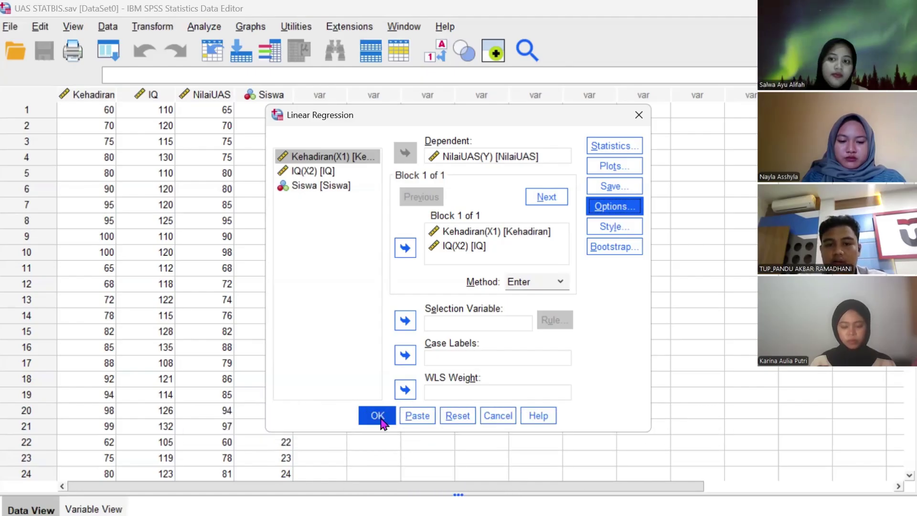
left_click(378, 416)
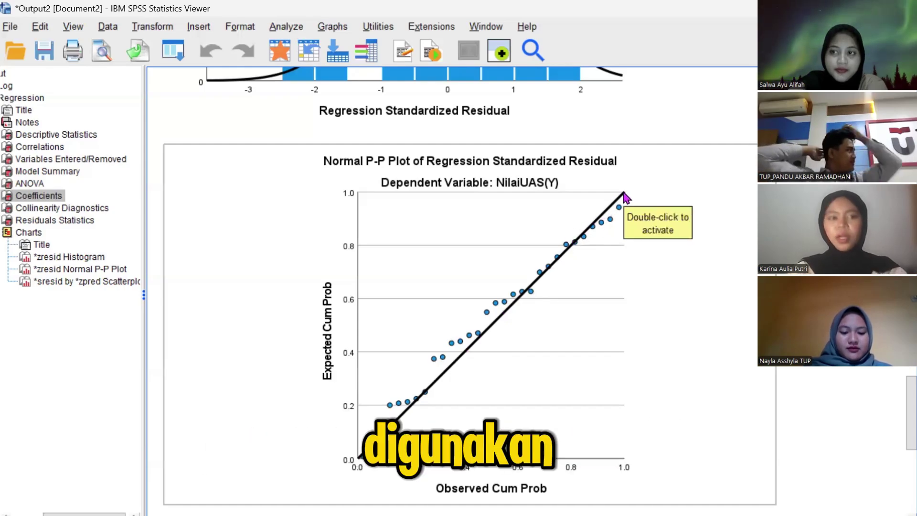
Examine the Correlations and Model Summary tables and the *sresid by *zpred scatterplot in the regression output
scroll(211, 411, "up", 5)
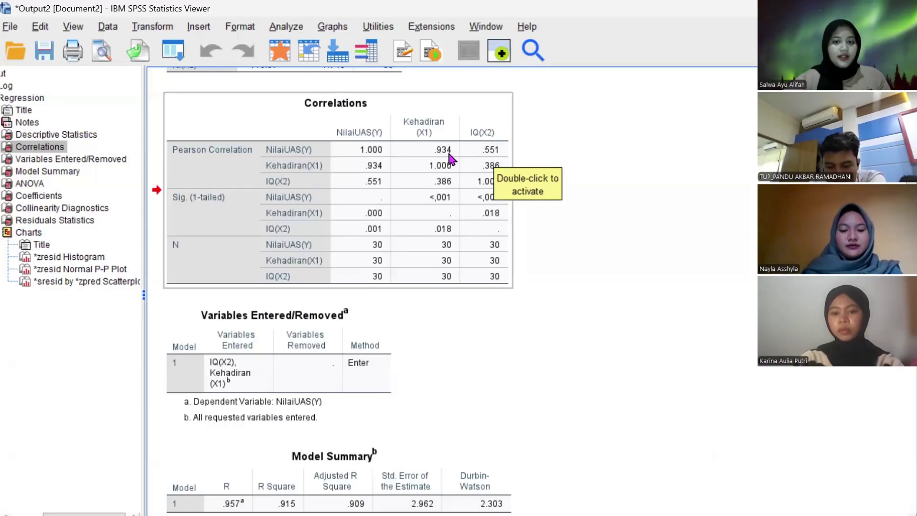
scroll(377, 287, "down", 5)
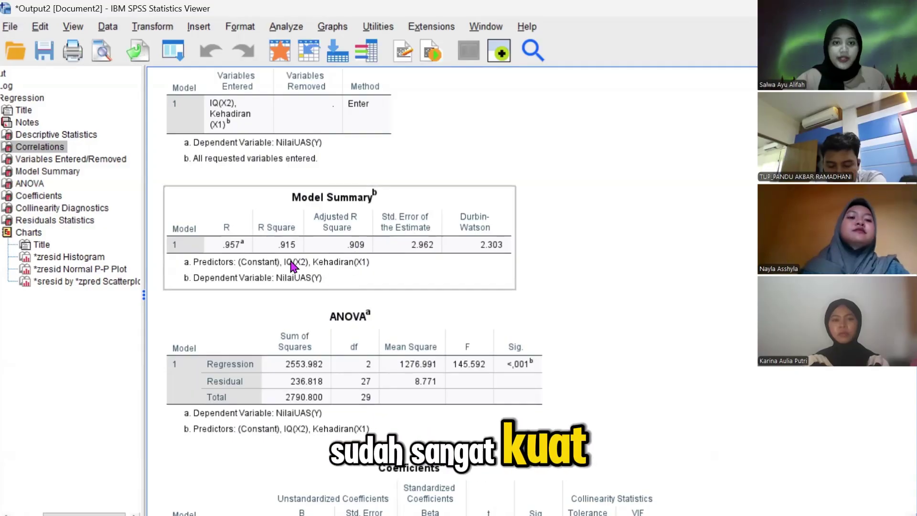
scroll(518, 358, "down", 15)
left_click(641, 133)
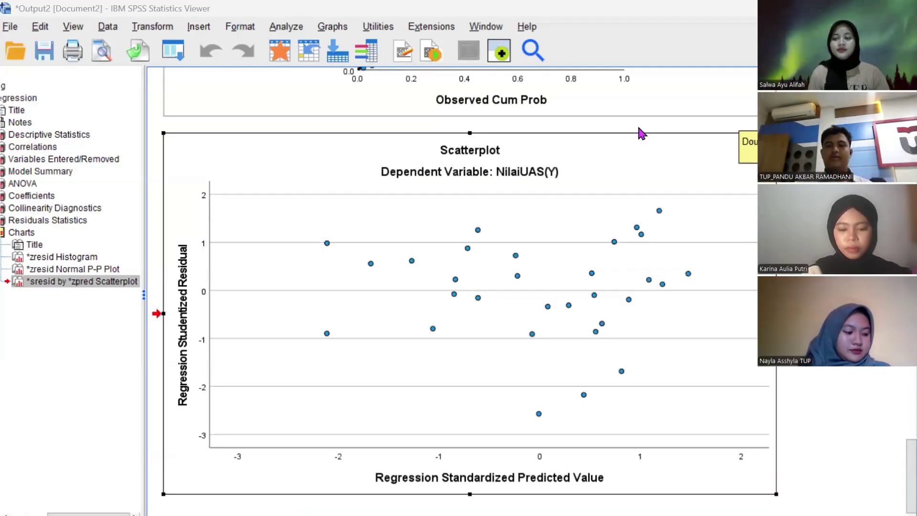